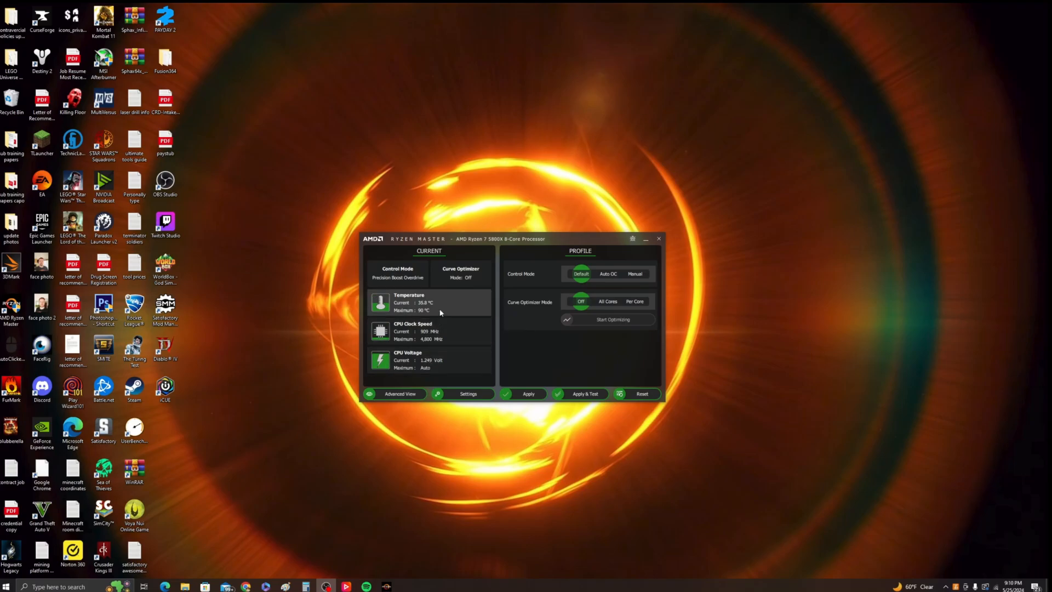
Try the Auto OC, Default and Manual control modes in the basic profile, ending on Manual
{"action": "left_click", "coordinate": [607, 274]}
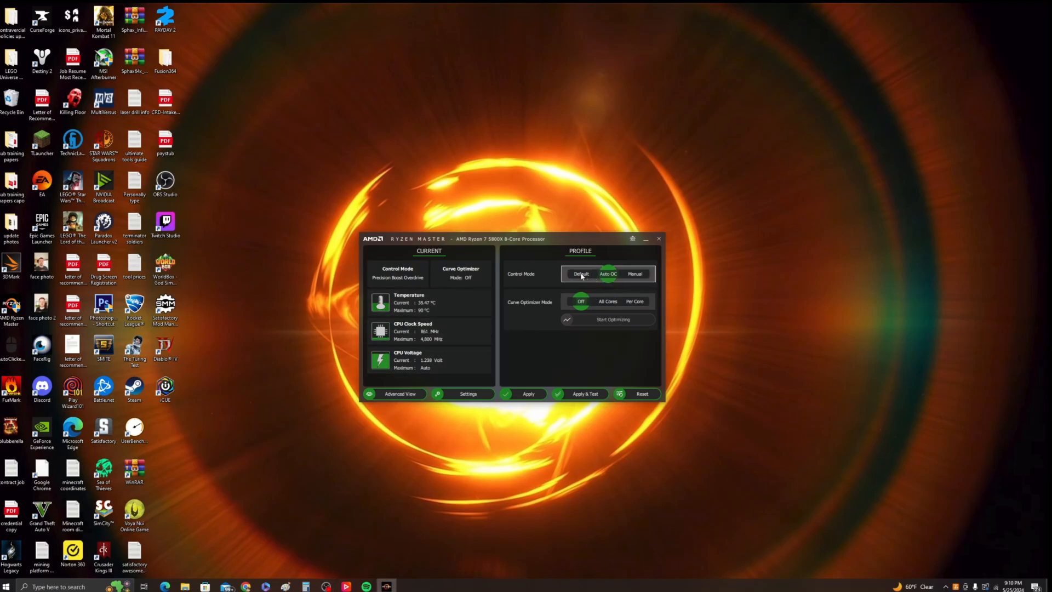
{"action": "left_click", "coordinate": [630, 275]}
{"action": "left_click", "coordinate": [582, 274]}
{"action": "left_click", "coordinate": [608, 274]}
{"action": "left_click", "coordinate": [636, 274]}
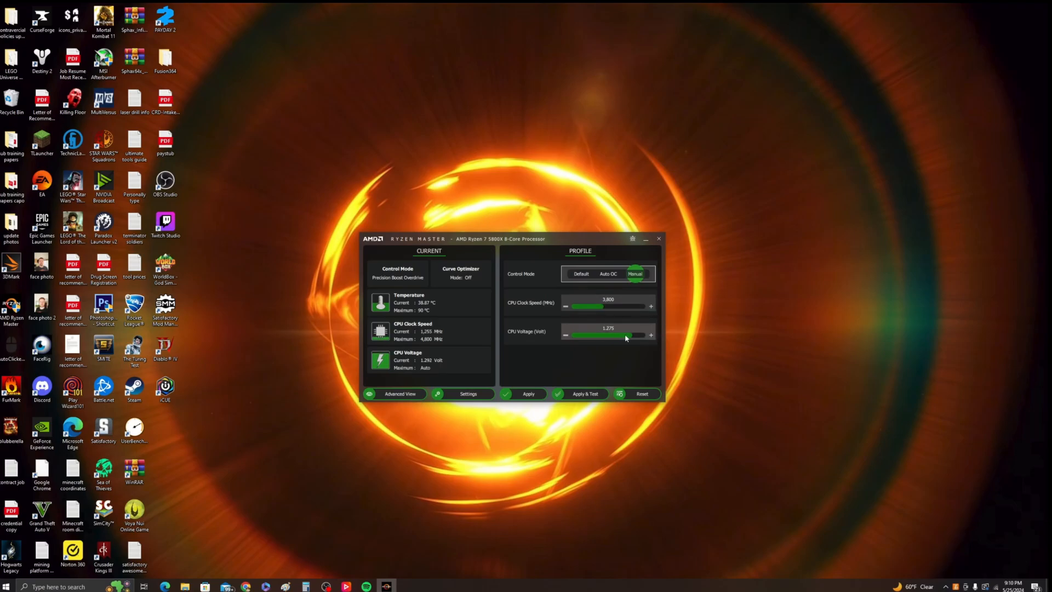
Lower the manual CPU voltage to 1.2 V, switch the control mode to Default and return it to Manual
{"action": "left_click_drag", "start_coordinate": [626, 336], "coordinate": [633, 339]}
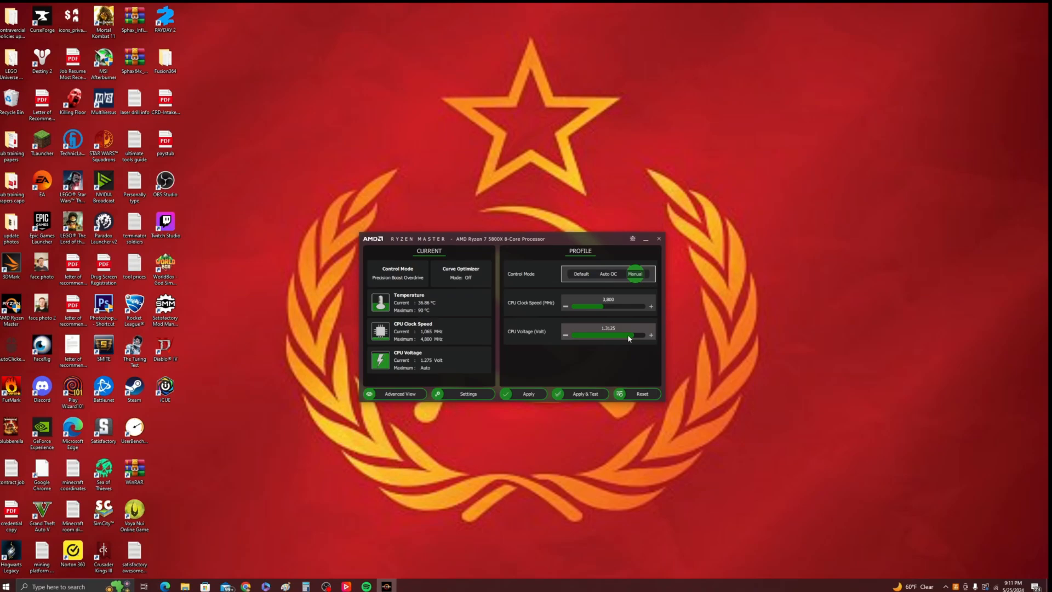
{"action": "mouse_move", "coordinate": [629, 338]}
{"action": "left_mouse_down"}
{"action": "mouse_move", "coordinate": [619, 338]}
{"action": "mouse_move", "coordinate": [629, 339]}
{"action": "left_mouse_up"}
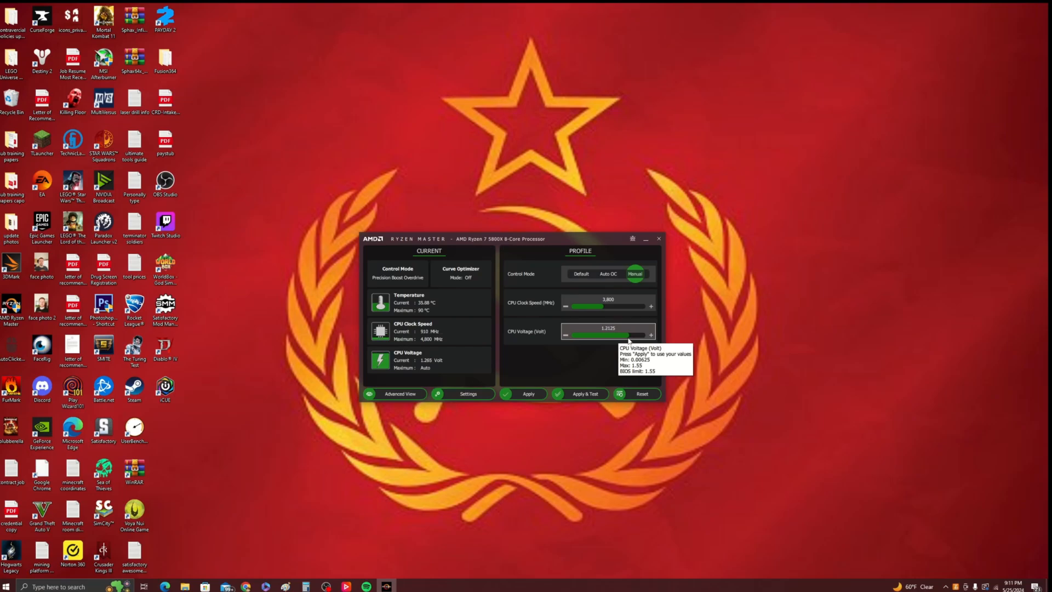
{"action": "left_click", "coordinate": [566, 336]}
{"action": "left_click", "coordinate": [565, 337]}
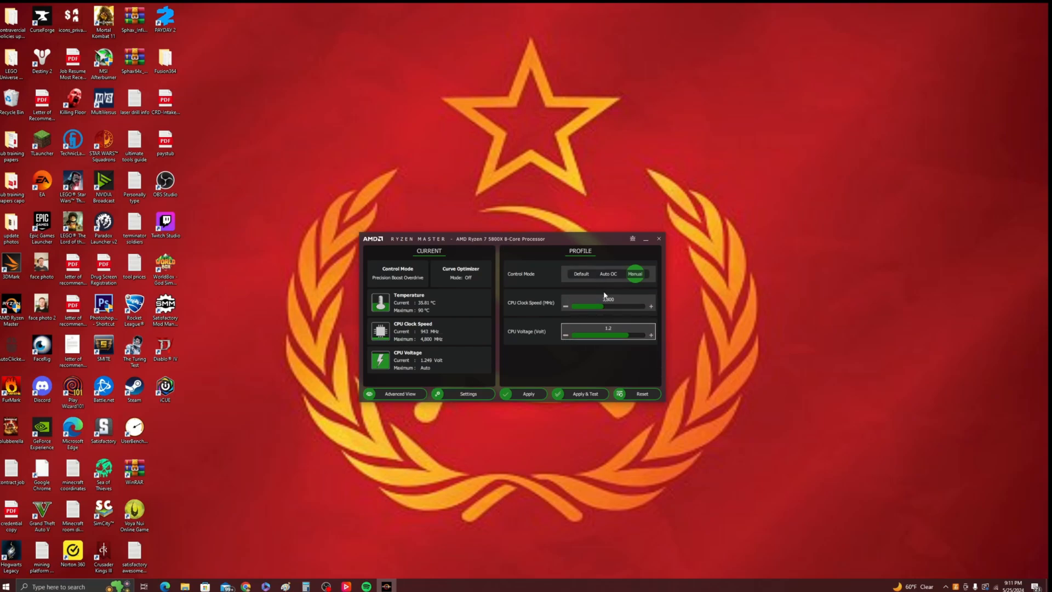
{"action": "left_click", "coordinate": [582, 274]}
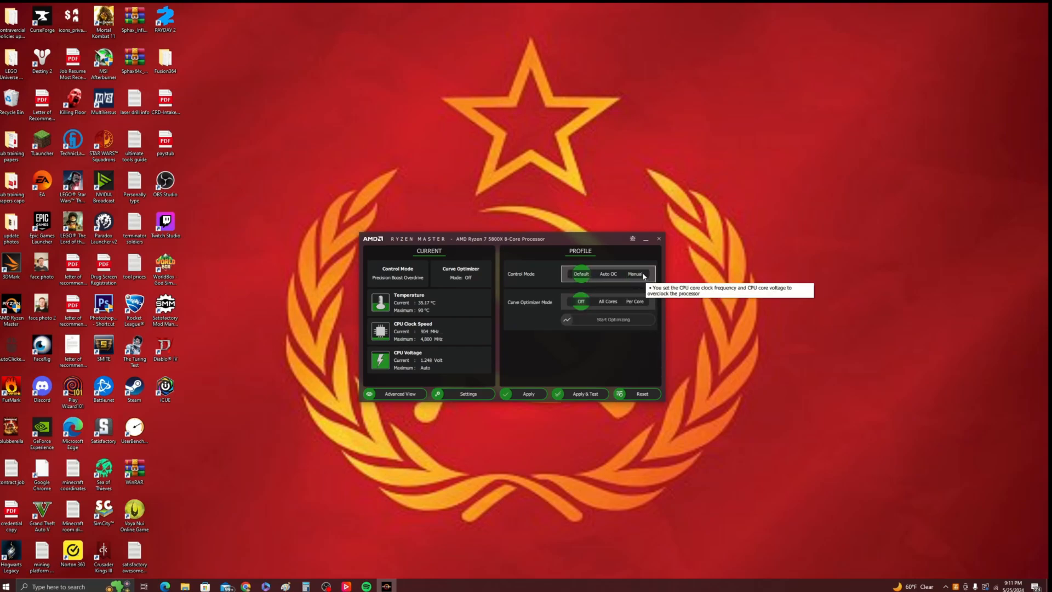
{"action": "left_click", "coordinate": [647, 279]}
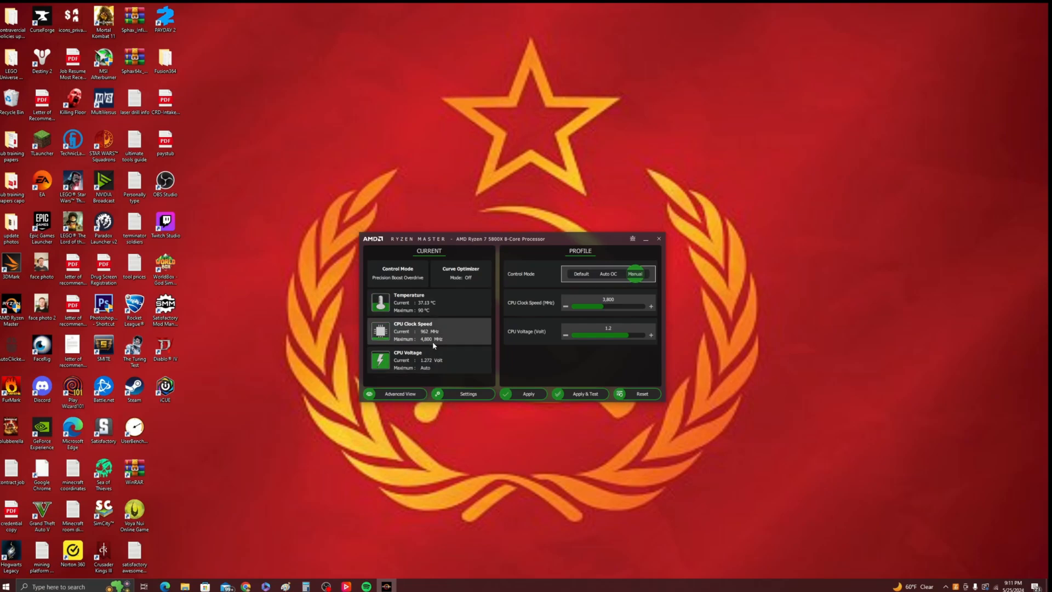
Switch to the advanced view and open the Creator Mode profile
{"action": "left_click", "coordinate": [396, 396]}
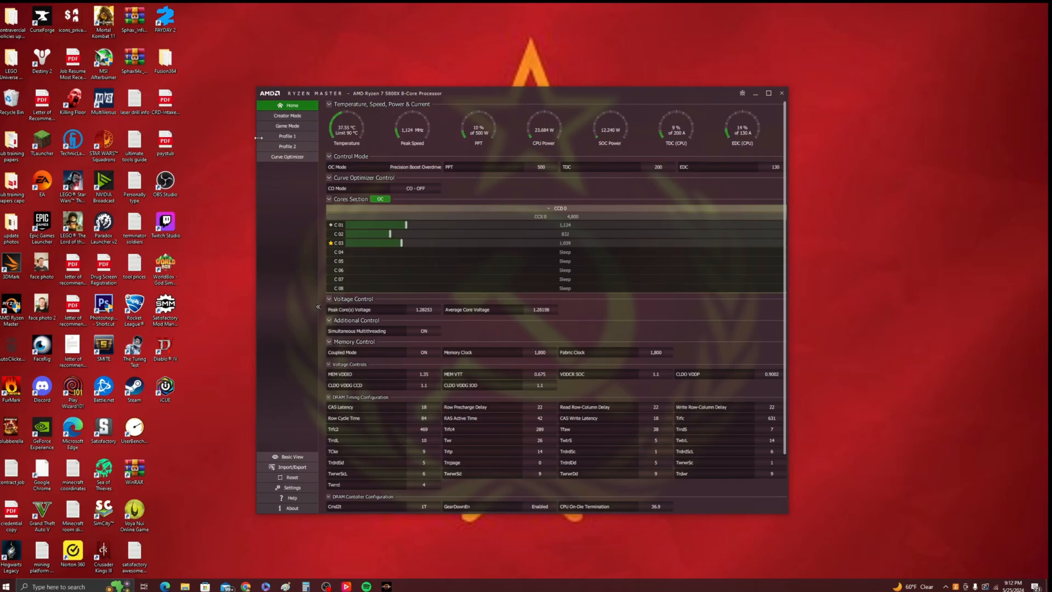
{"action": "left_click", "coordinate": [289, 118]}
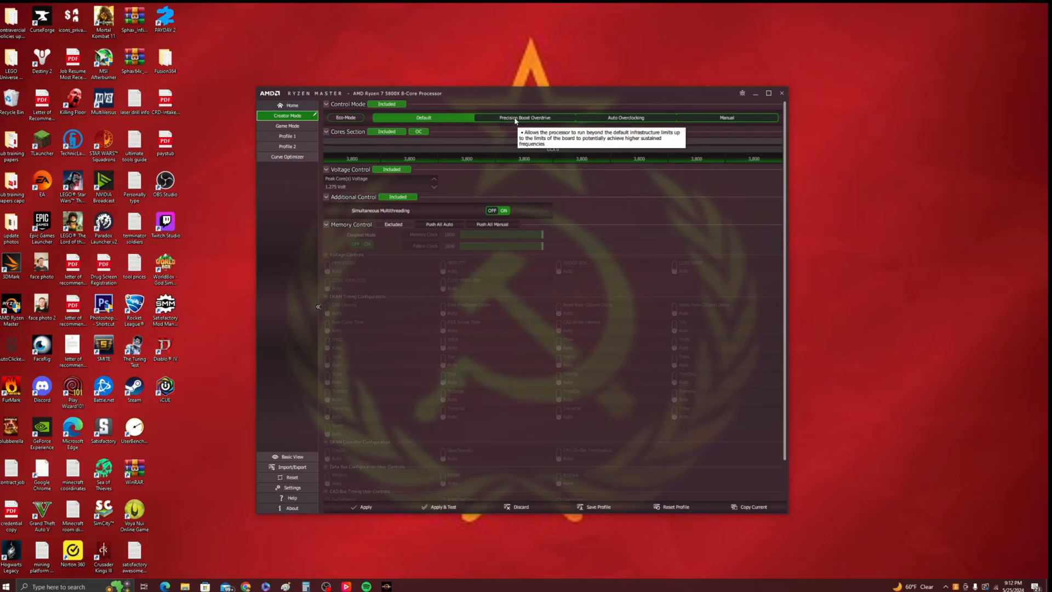
Try Eco-Mode, Default, Precision Boost Overdrive and Auto Overclocking as Creator Mode's control mode, ending on Manual
{"action": "left_click", "coordinate": [350, 118]}
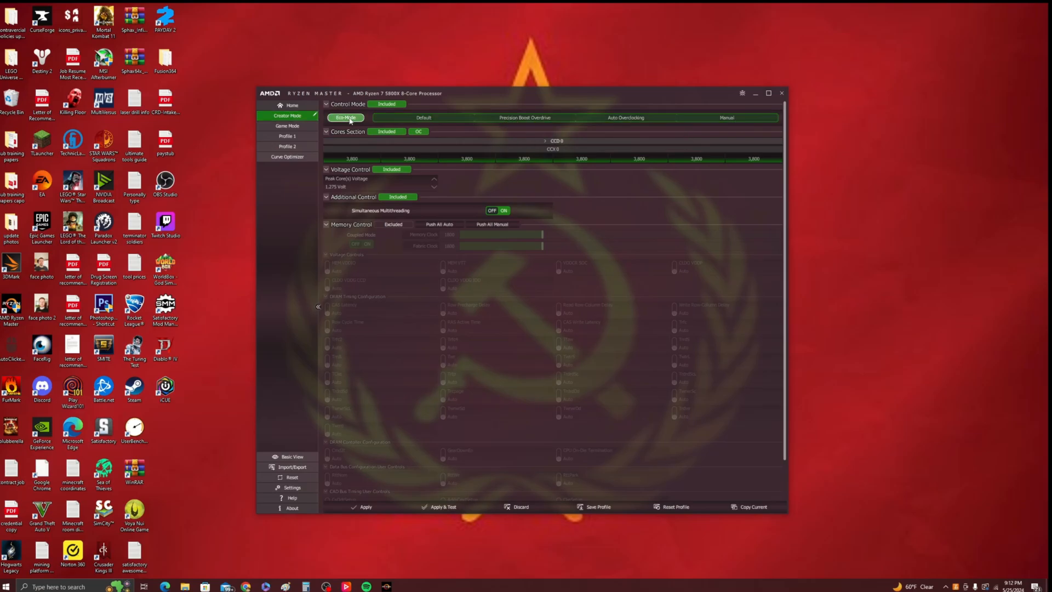
{"action": "left_click", "coordinate": [359, 120]}
{"action": "left_click", "coordinate": [360, 121]}
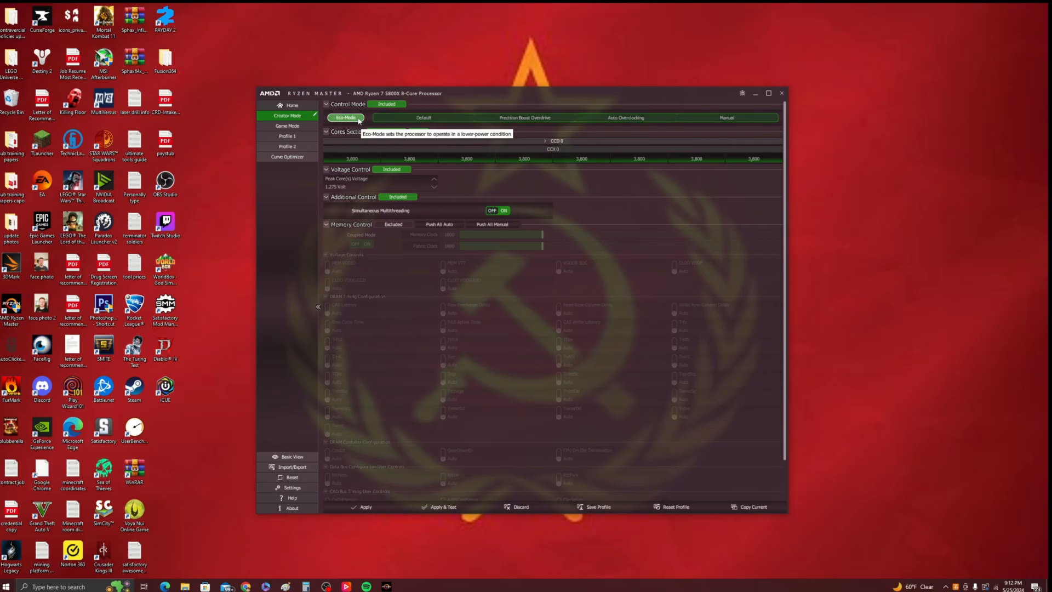
{"action": "left_click", "coordinate": [433, 119]}
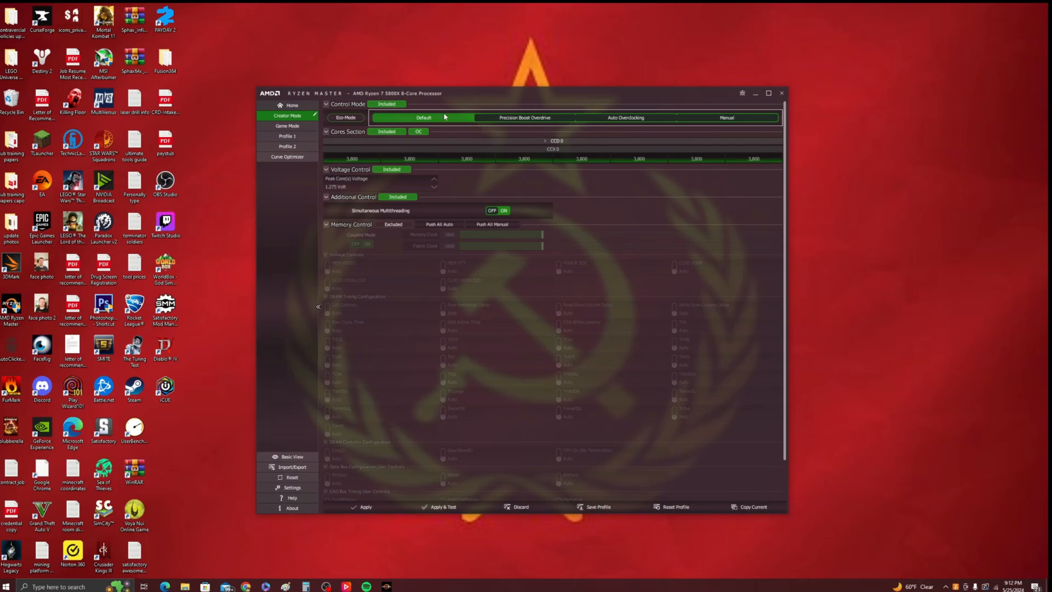
{"action": "left_click", "coordinate": [523, 124]}
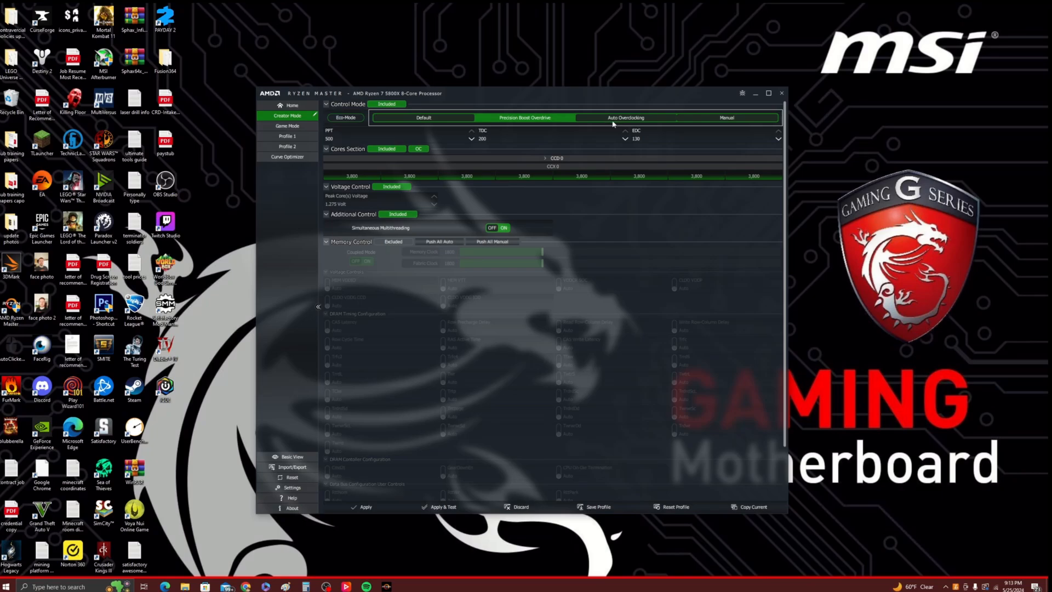
{"action": "left_click", "coordinate": [613, 120]}
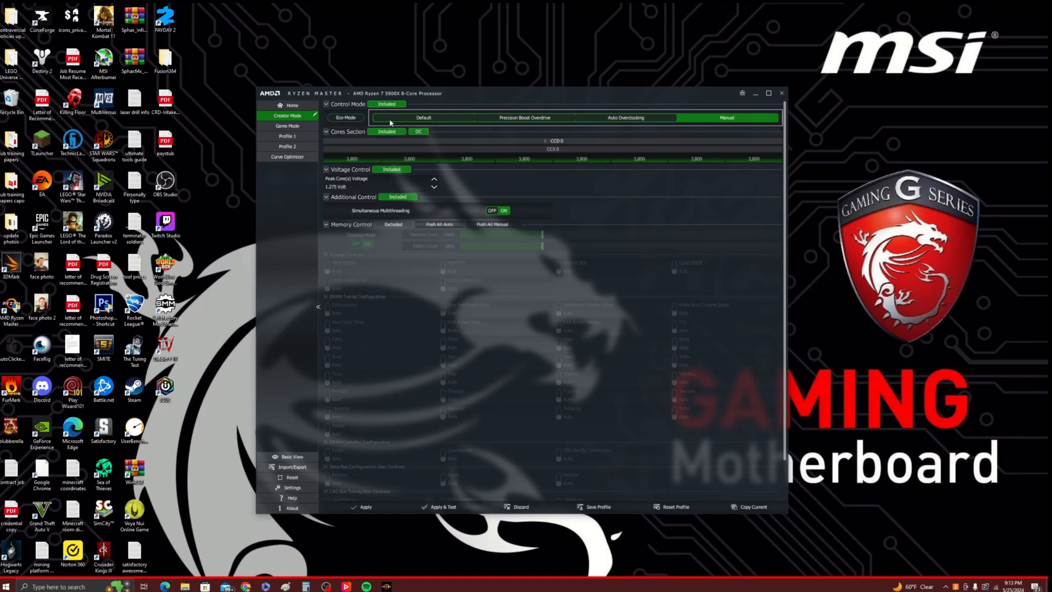
Expand the CCD 0 core list, try core 2's clock speed at 3725 MHz and restore it to 3800 MHz
{"action": "left_click", "coordinate": [544, 143]}
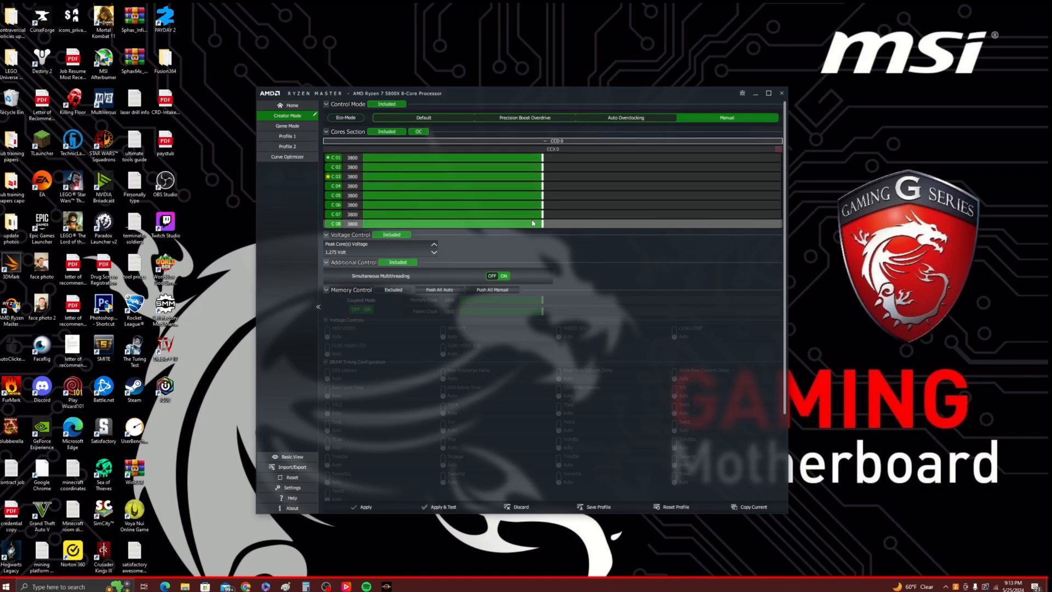
{"action": "left_click", "coordinate": [543, 168]}
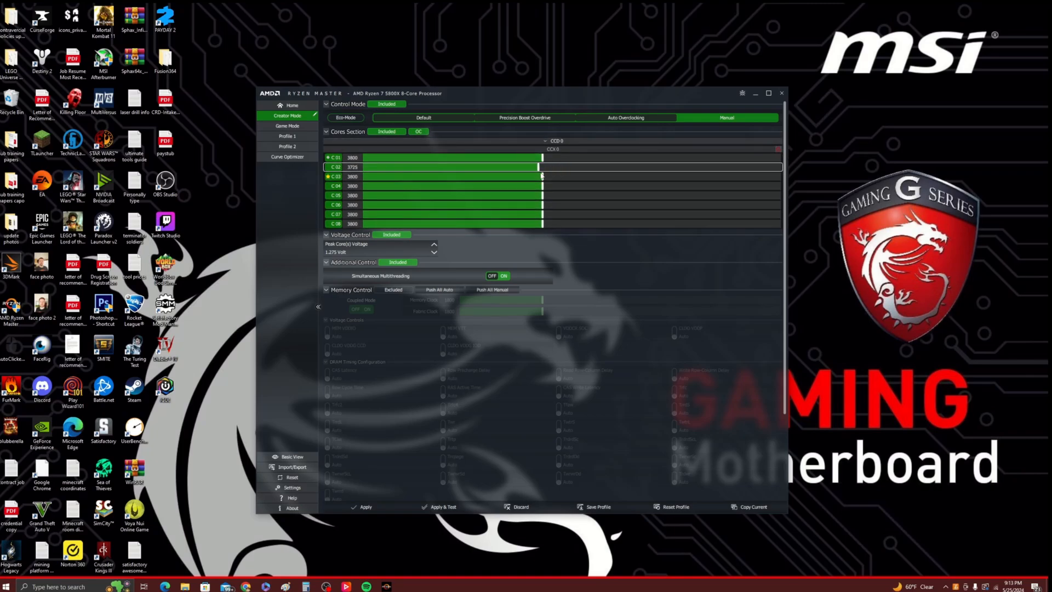
{"action": "left_click_drag", "start_coordinate": [543, 172], "coordinate": [545, 173]}
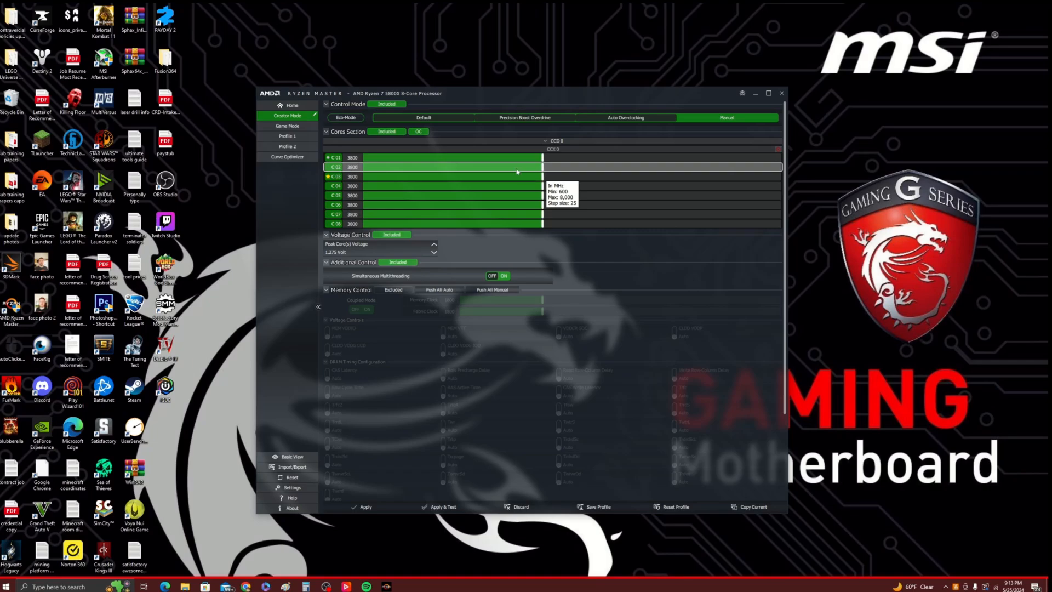
Try the CCX 0 core clock sliders with linked adjustment on and off, and return the control mode to Default
{"action": "left_click", "coordinate": [778, 150]}
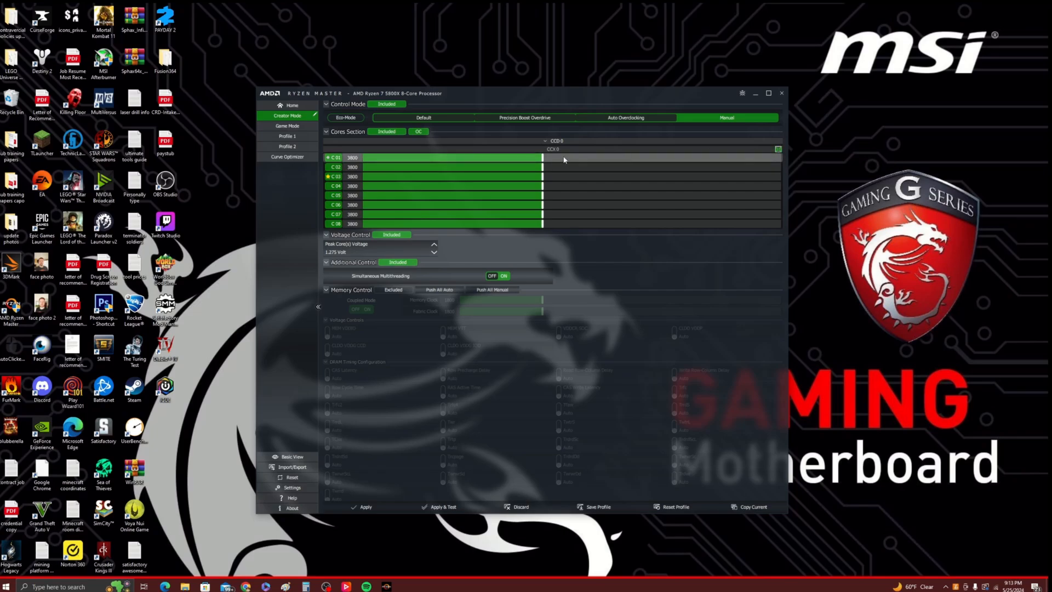
{"action": "mouse_move", "coordinate": [543, 158]}
{"action": "left_mouse_down"}
{"action": "mouse_move", "coordinate": [578, 159]}
{"action": "mouse_move", "coordinate": [533, 159]}
{"action": "mouse_move", "coordinate": [545, 159]}
{"action": "left_mouse_up"}
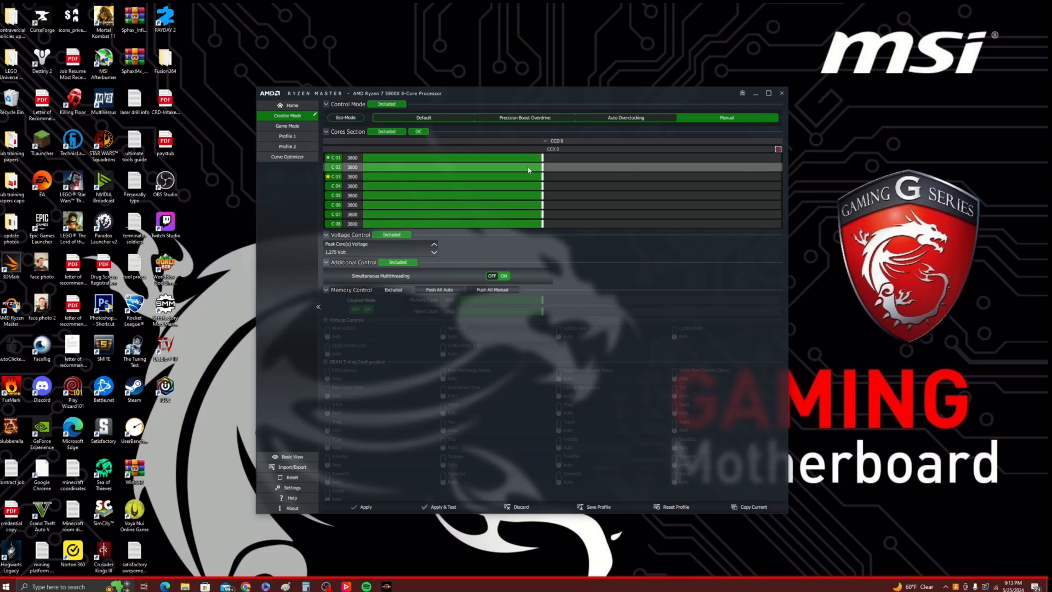
{"action": "left_click", "coordinate": [543, 168]}
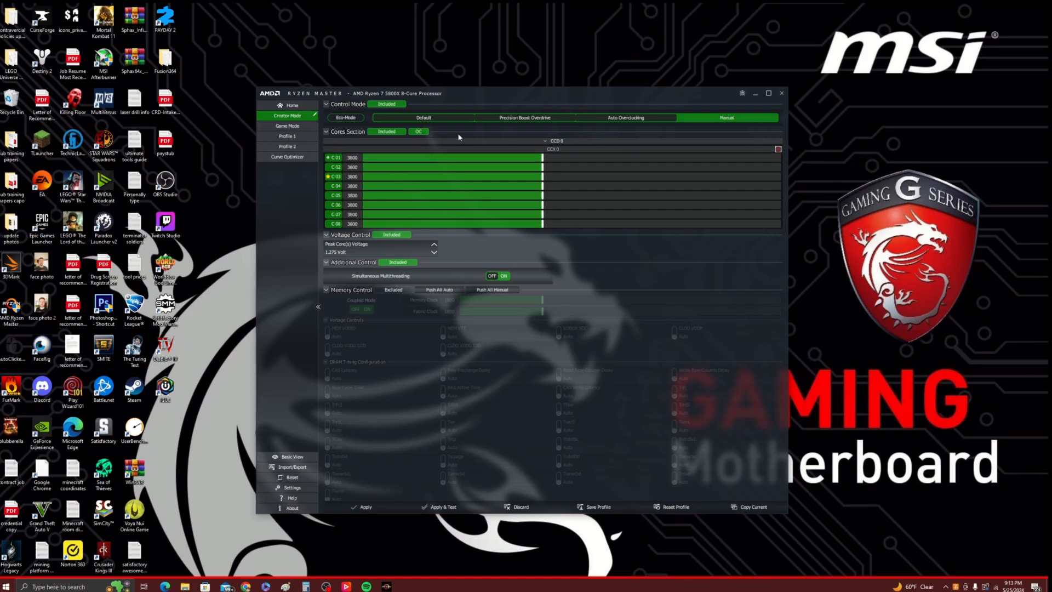
{"action": "left_click", "coordinate": [446, 117]}
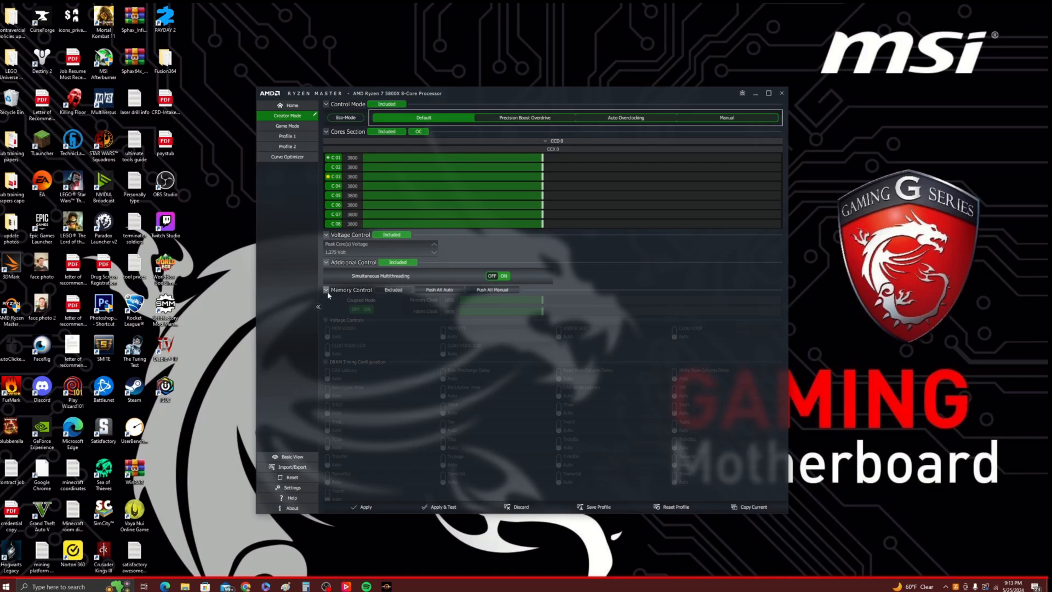
Include and exclude Memory Control in the profile, and toggle Simultaneous Multithreading off and back on
{"action": "left_click", "coordinate": [389, 291]}
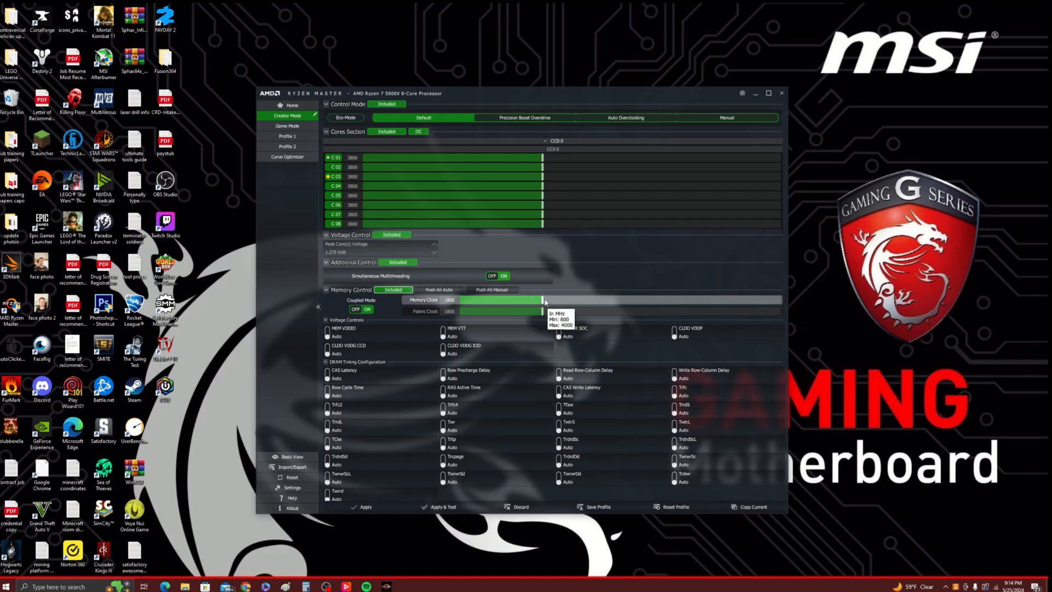
{"action": "left_click", "coordinate": [398, 290]}
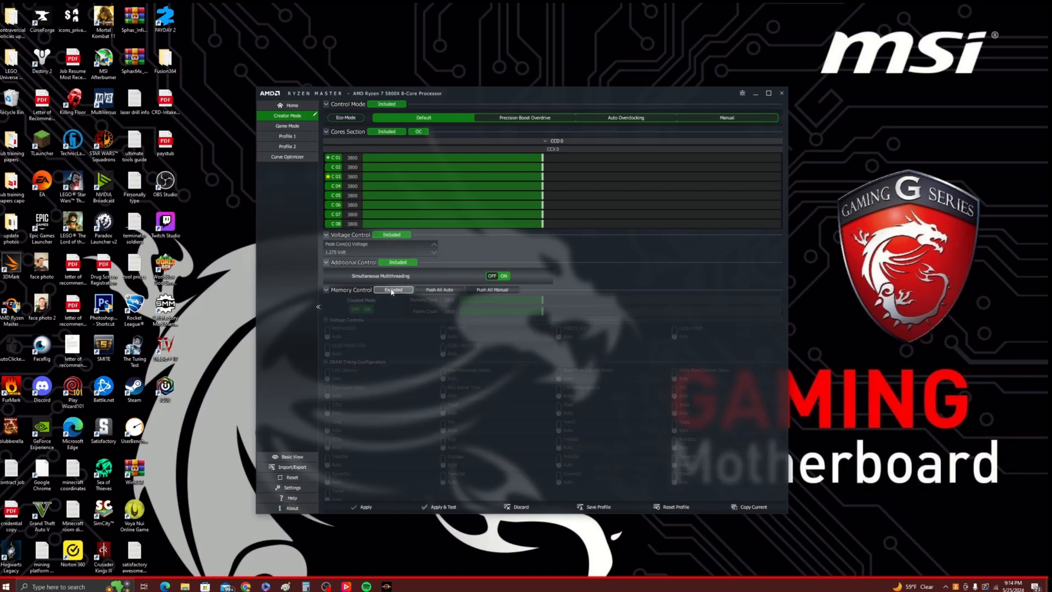
{"action": "left_click", "coordinate": [496, 277]}
{"action": "left_click", "coordinate": [504, 277]}
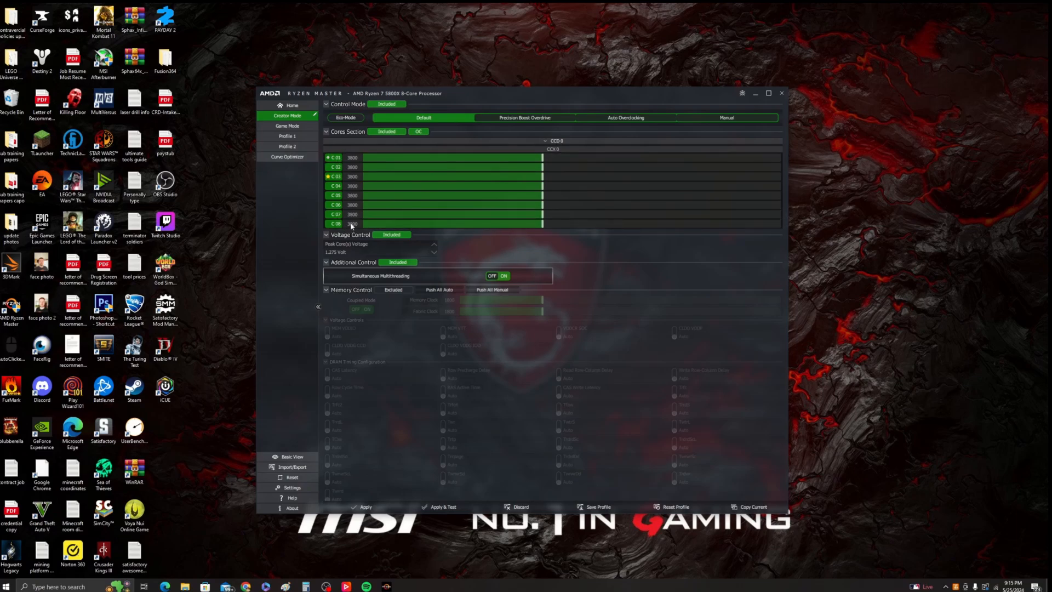
Review the stored settings of the Game Mode, Profile 1, Profile 2 and Creator Mode profiles
{"action": "left_click", "coordinate": [287, 126]}
{"action": "left_click", "coordinate": [296, 147]}
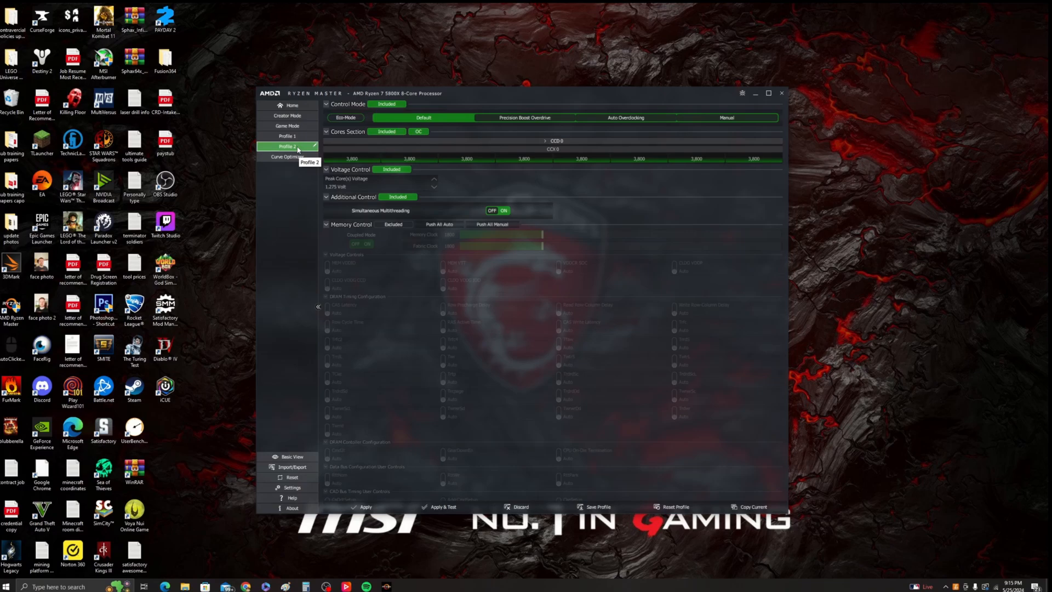
{"action": "left_click", "coordinate": [287, 136]}
{"action": "left_click", "coordinate": [287, 126]}
{"action": "left_click", "coordinate": [287, 116]}
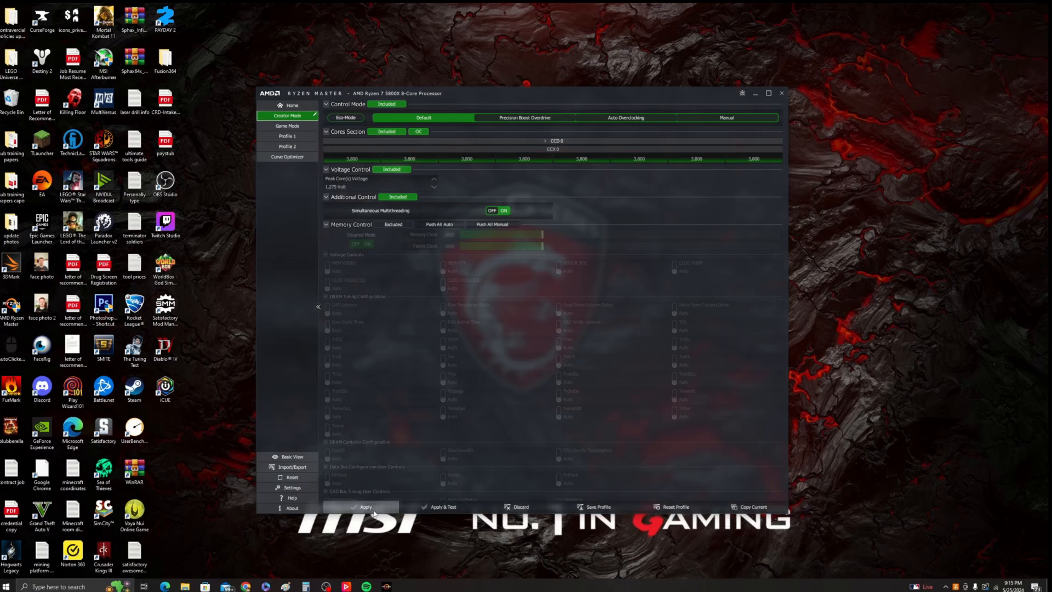
{"action": "left_click", "coordinate": [285, 127]}
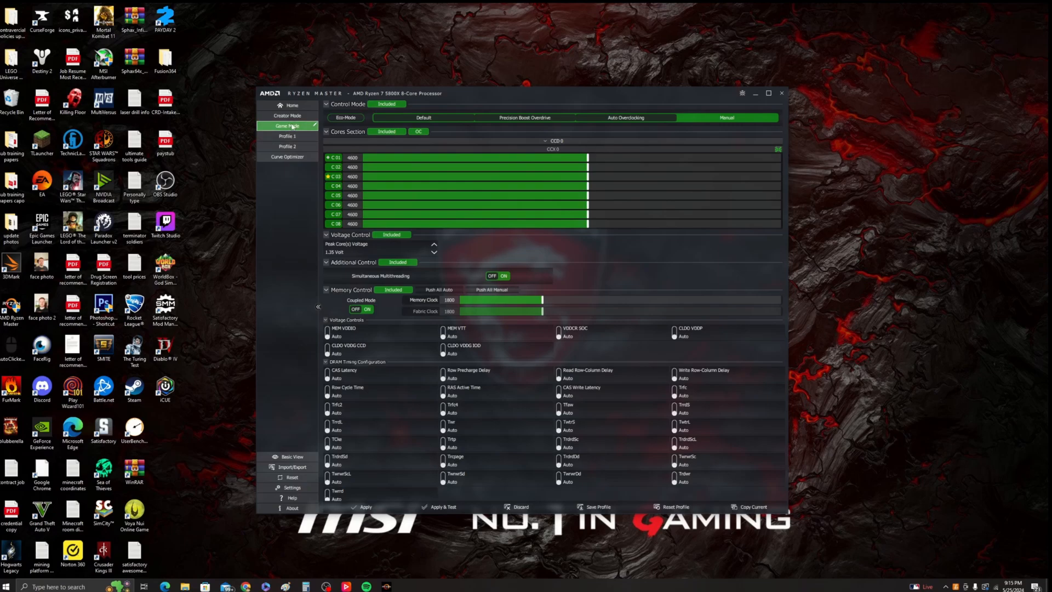
Set the Creator Mode profile's control mode to Manual and expand its CCD 0 core list
{"action": "left_click", "coordinate": [293, 119]}
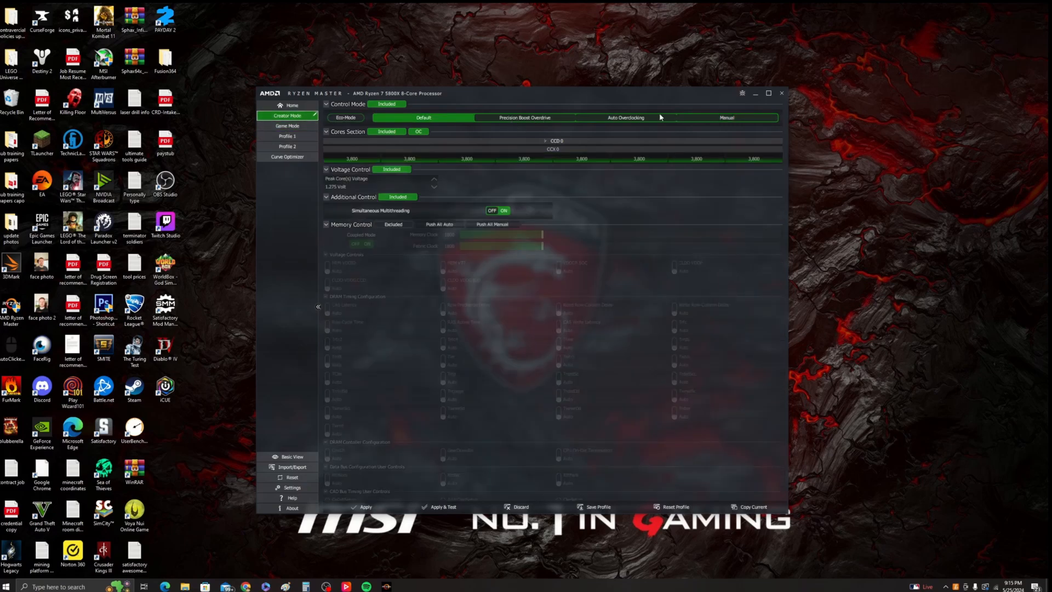
{"action": "left_click", "coordinate": [707, 118]}
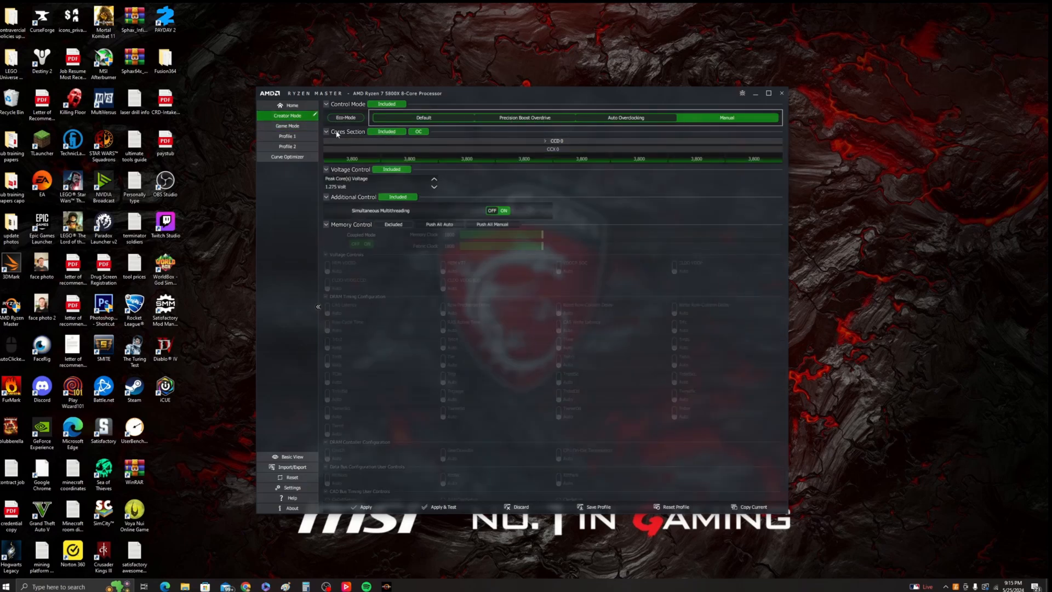
{"action": "left_click", "coordinate": [546, 141]}
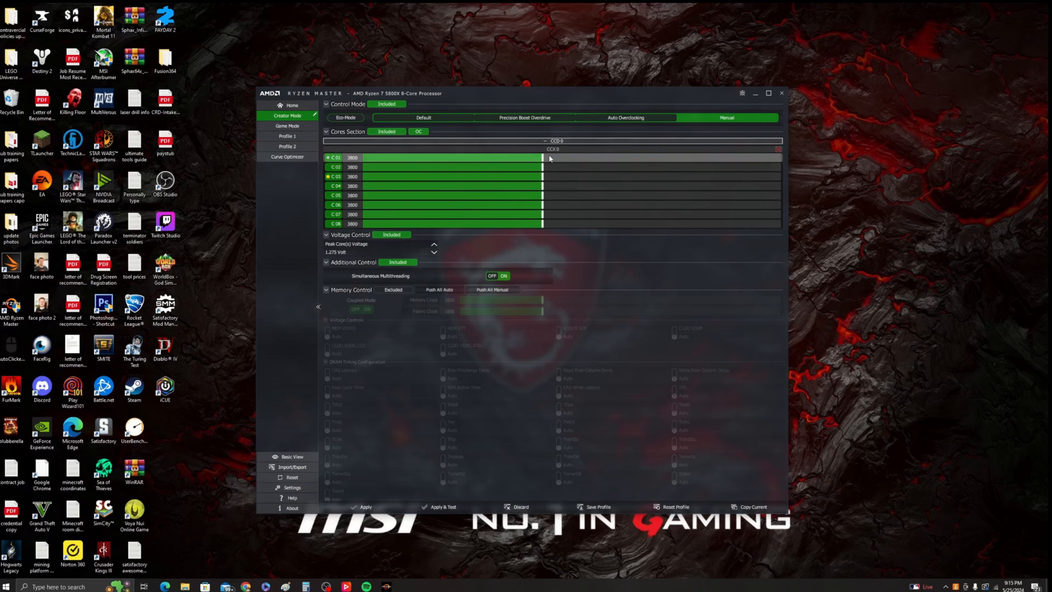
Examine the live processor readings on the Home page and look over Profile 1 and Creator Mode
{"action": "left_click", "coordinate": [290, 106]}
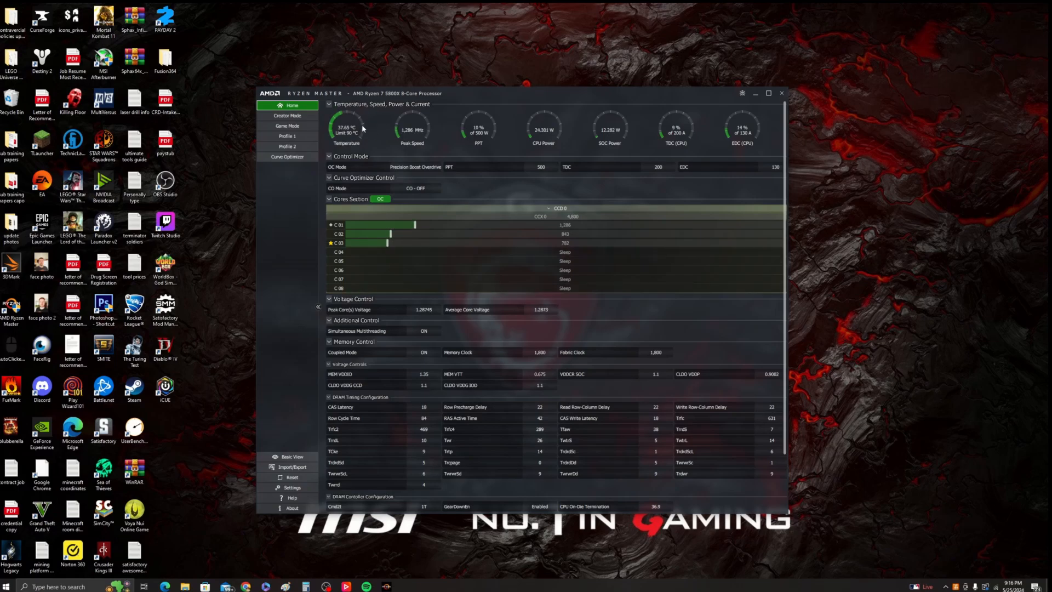
{"action": "left_click", "coordinate": [285, 137]}
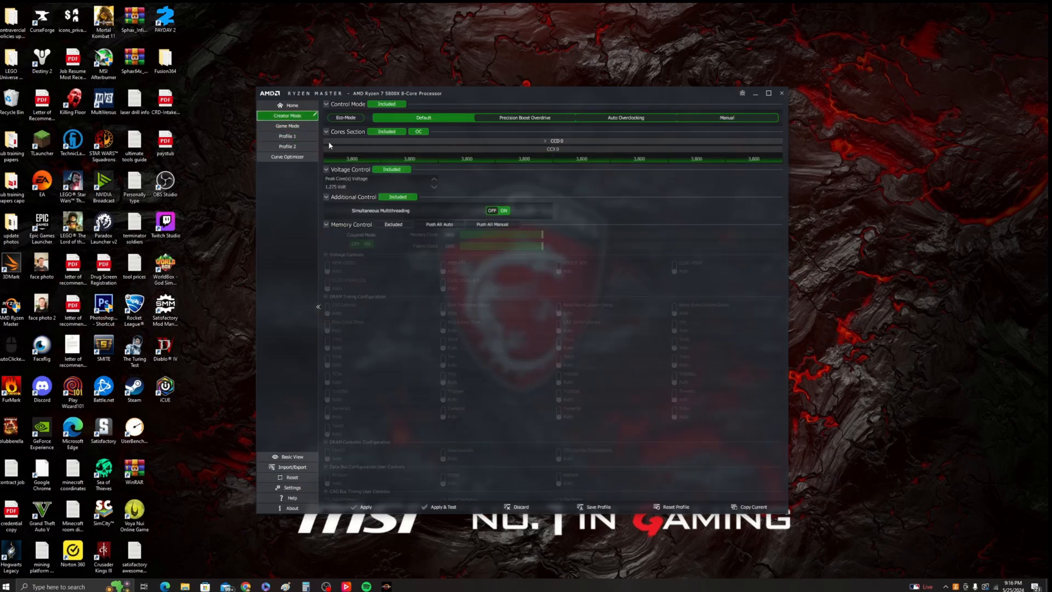
{"action": "left_click", "coordinate": [283, 114]}
{"action": "left_click", "coordinate": [285, 105]}
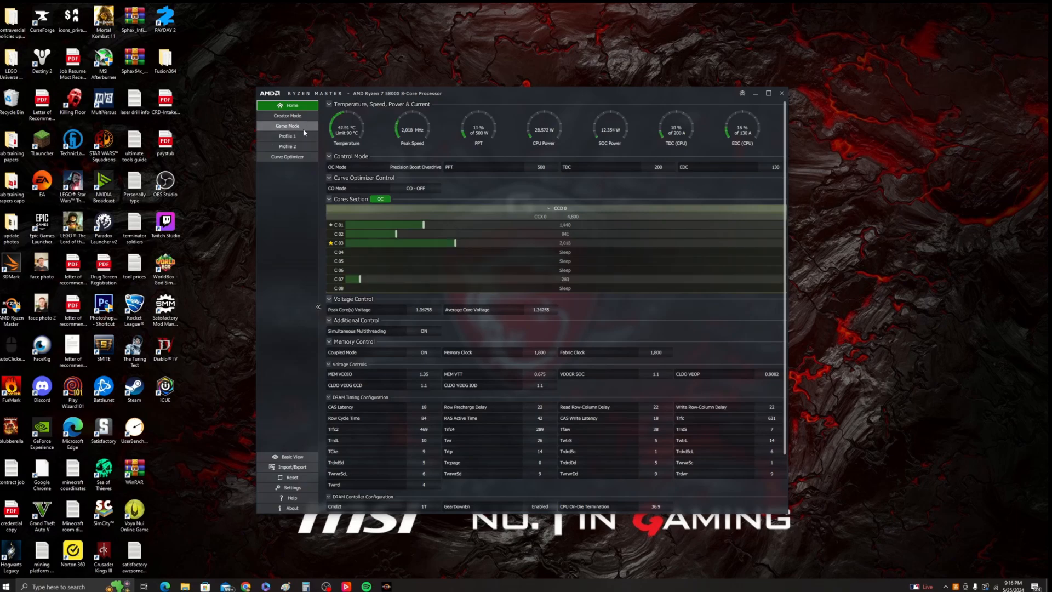
Open Profile 1 and set its control mode to Manual
{"action": "left_click", "coordinate": [287, 136]}
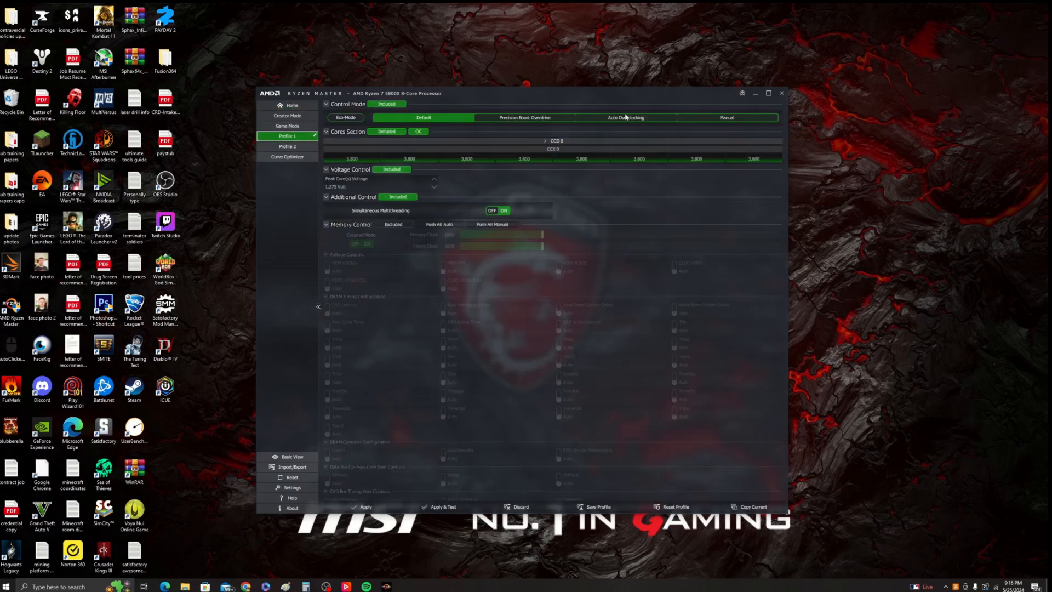
{"action": "left_click", "coordinate": [691, 118]}
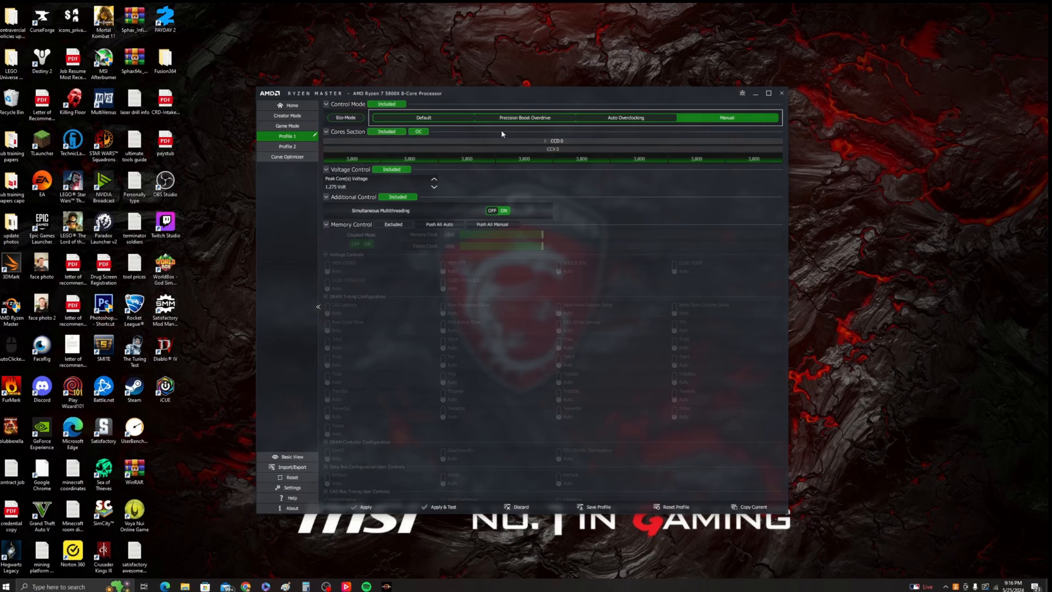
Inspect the per-core frequencies under CCD 0 in Profile 1, and return to the Basic View
{"action": "left_click", "coordinate": [555, 142]}
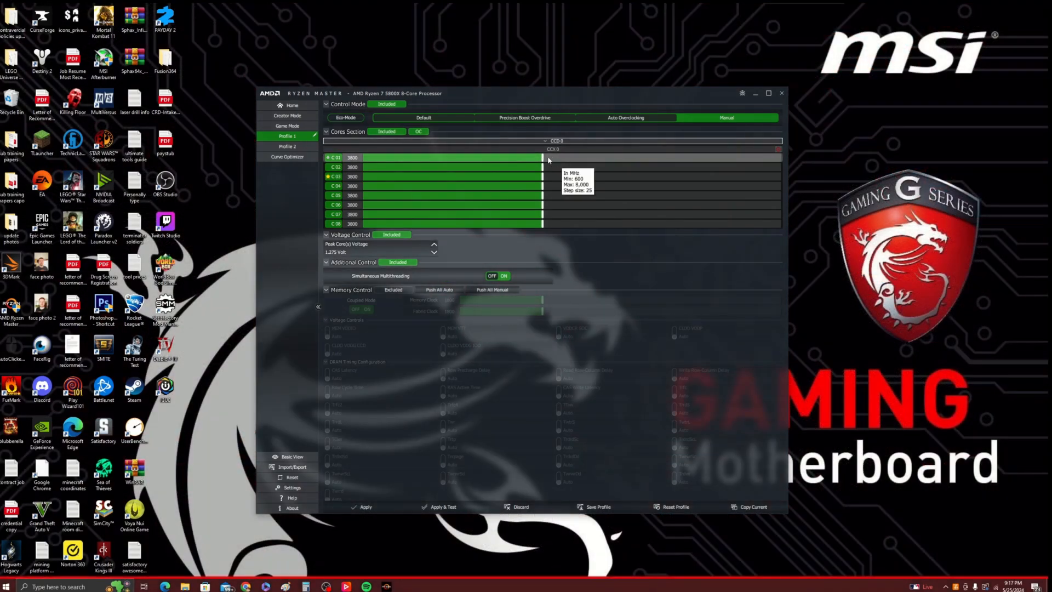
{"action": "left_click_drag", "start_coordinate": [546, 160], "coordinate": [545, 160]}
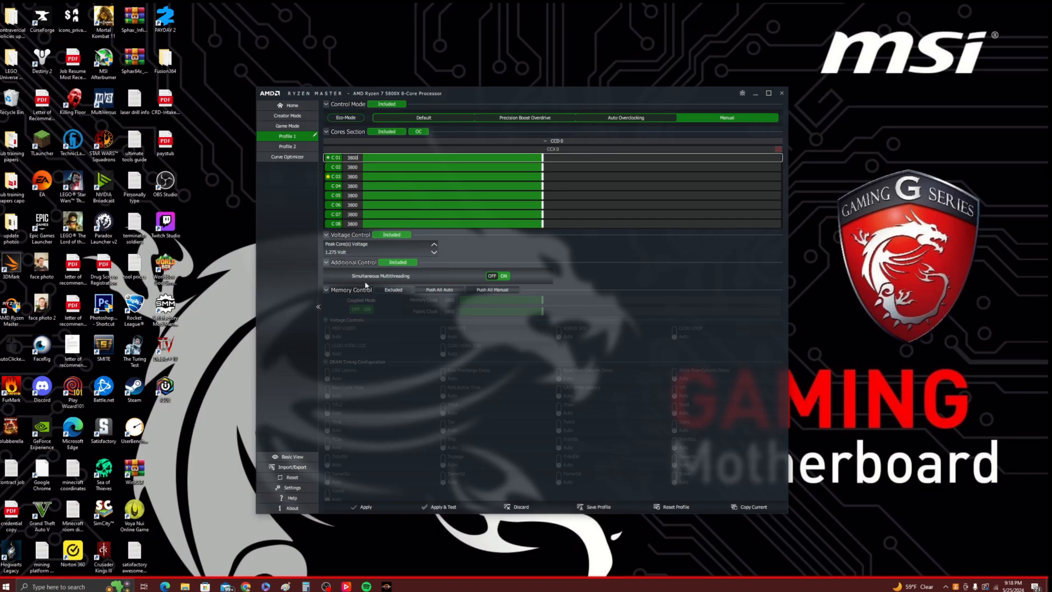
{"action": "left_click", "coordinate": [306, 458]}
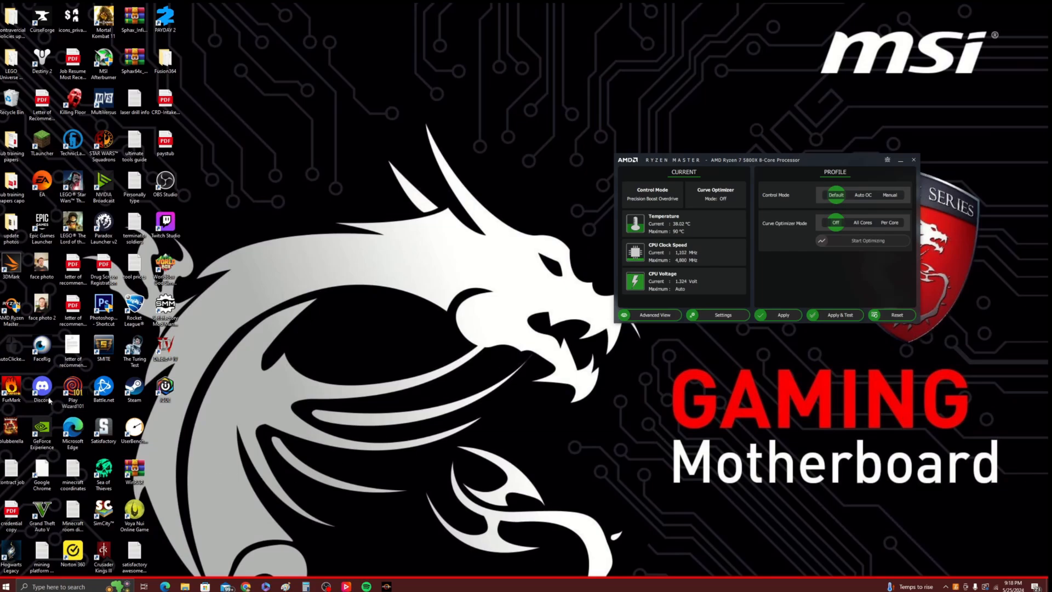
Launch 3DMark and open the Time Spy benchmark from its benchmark list
{"action": "double_click", "coordinate": [11, 270]}
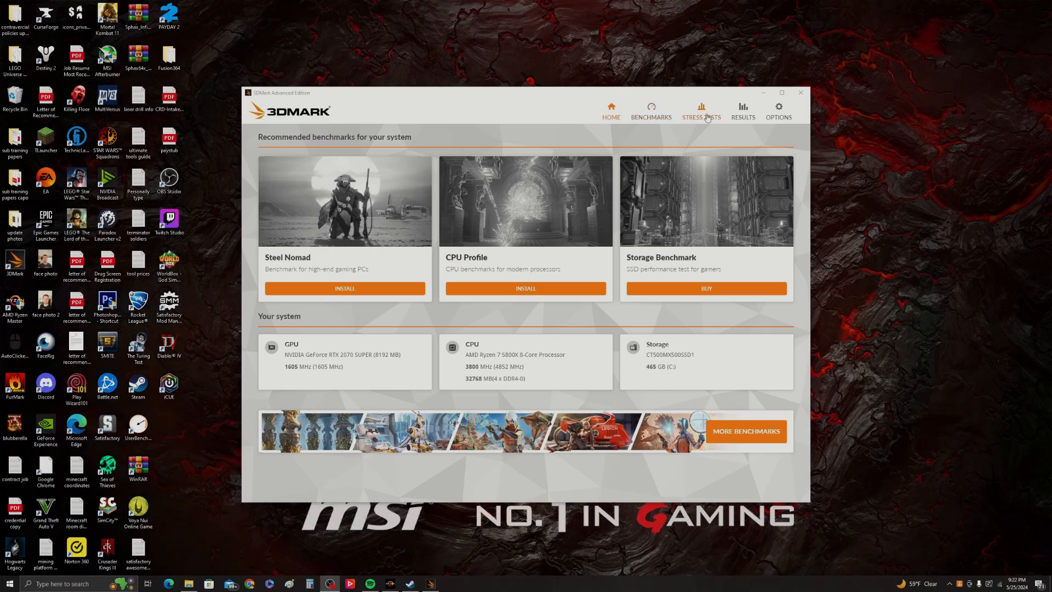
{"action": "left_click", "coordinate": [655, 122]}
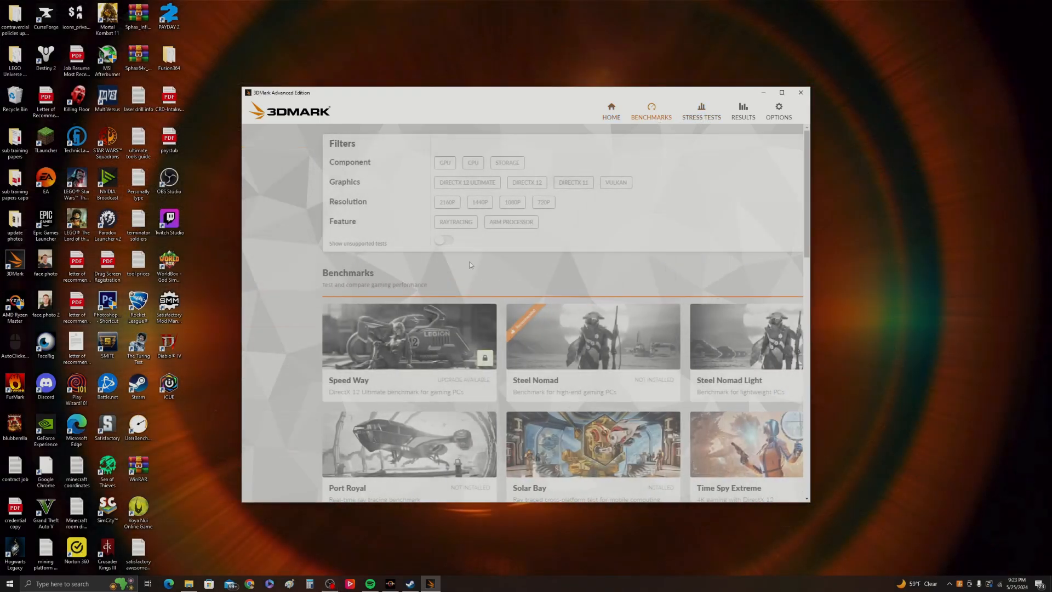
{"action": "scroll", "coordinate": [395, 285], "scroll_direction": "down", "scroll_amount": 5}
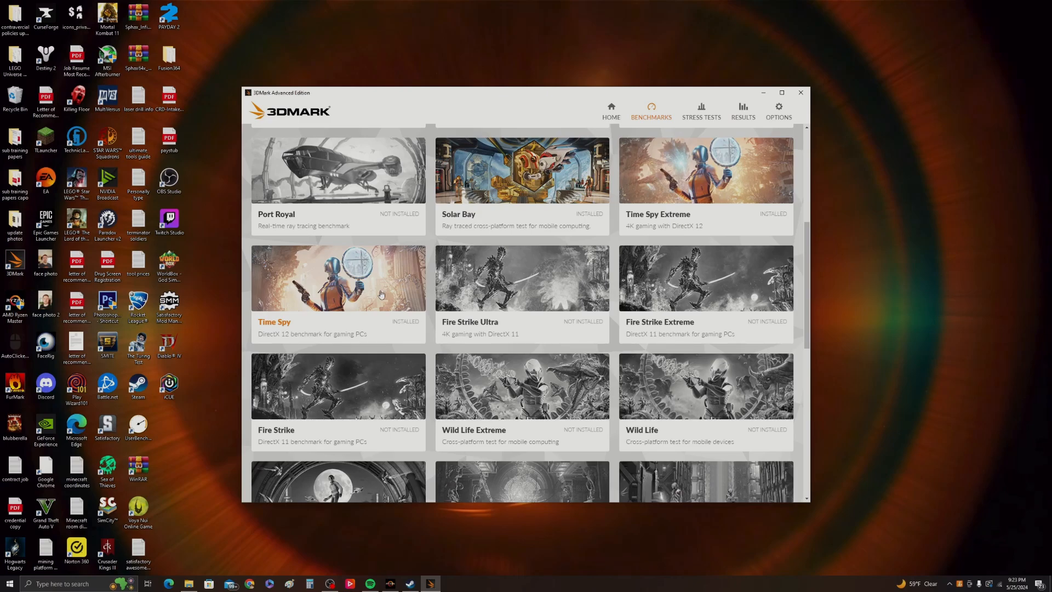
{"action": "left_click", "coordinate": [379, 291]}
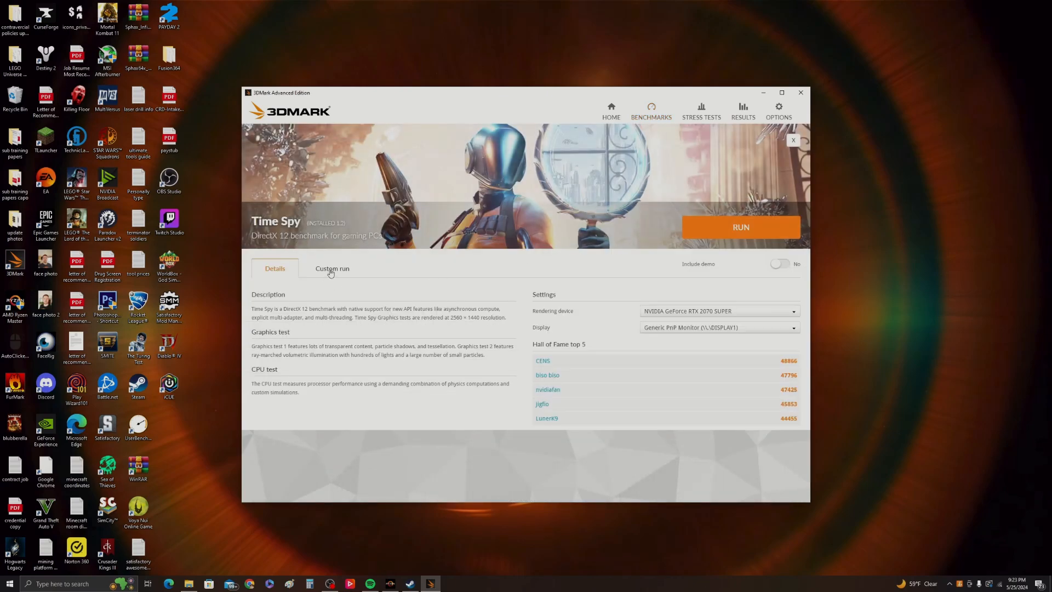
Run a custom Time Spy benchmark with Graphics test 1 and Graphics test 2 disabled, leaving only the CPU test
{"action": "left_click", "coordinate": [330, 270]}
{"action": "left_click", "coordinate": [373, 311]}
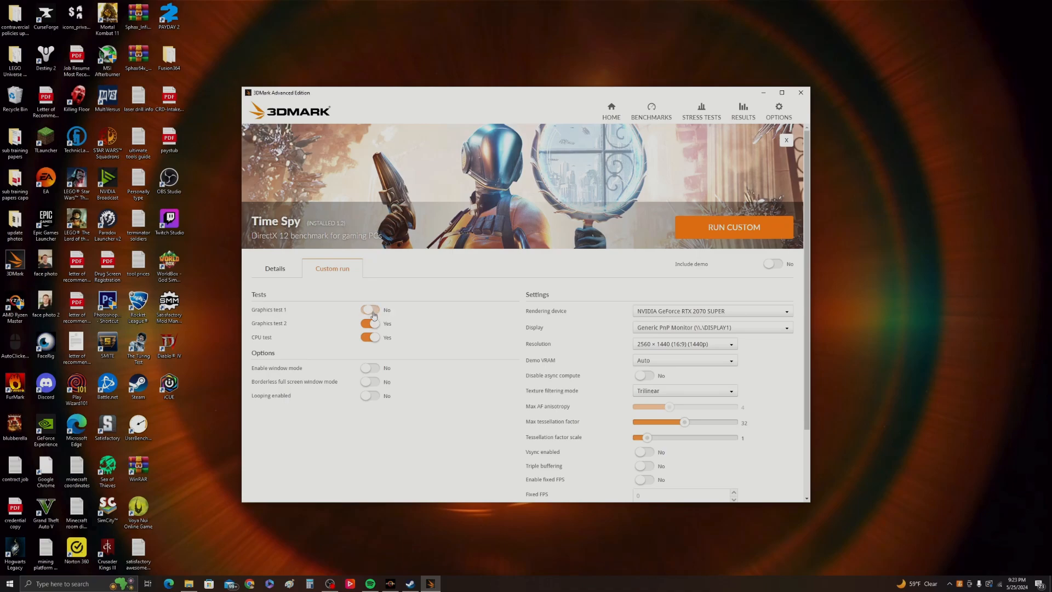
{"action": "left_click", "coordinate": [373, 327]}
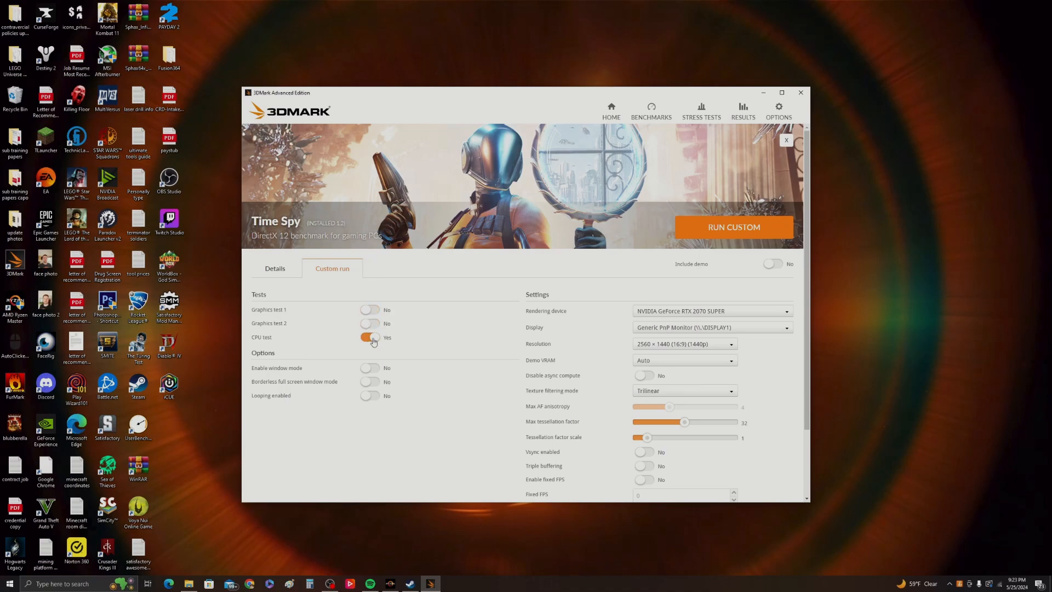
{"action": "left_click", "coordinate": [721, 233]}
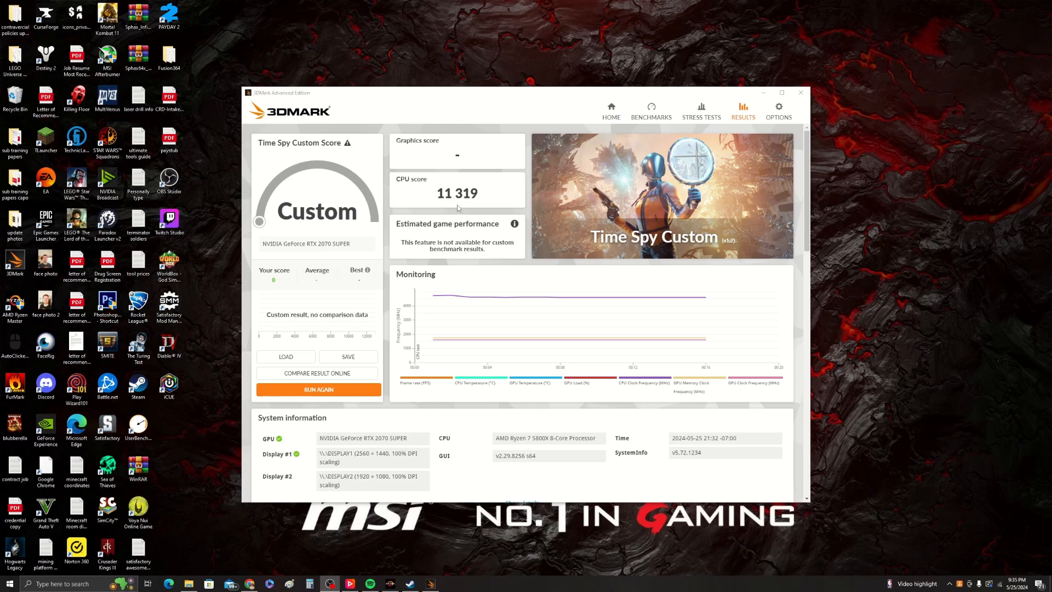
Examine the CPU score and the CPU clock frequency curve in the monitoring graph of the Time Spy custom result
{"action": "scroll", "coordinate": [471, 196], "scroll_direction": "down", "scroll_amount": 3}
{"action": "scroll", "coordinate": [460, 197], "scroll_direction": "up", "scroll_amount": 3}
{"action": "mouse_move", "coordinate": [448, 301]}
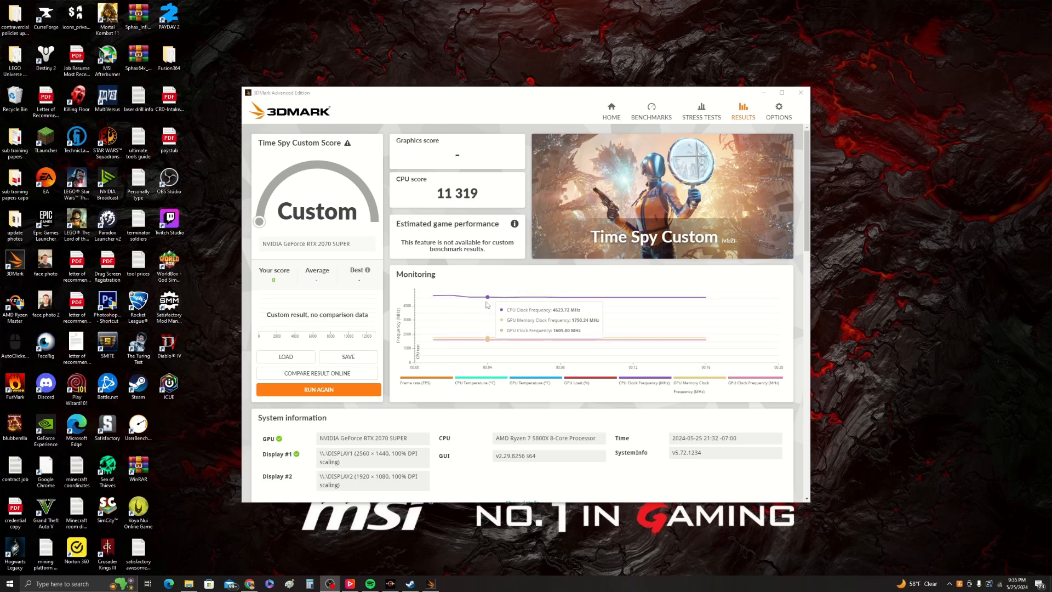
{"action": "left_click", "coordinate": [612, 383]}
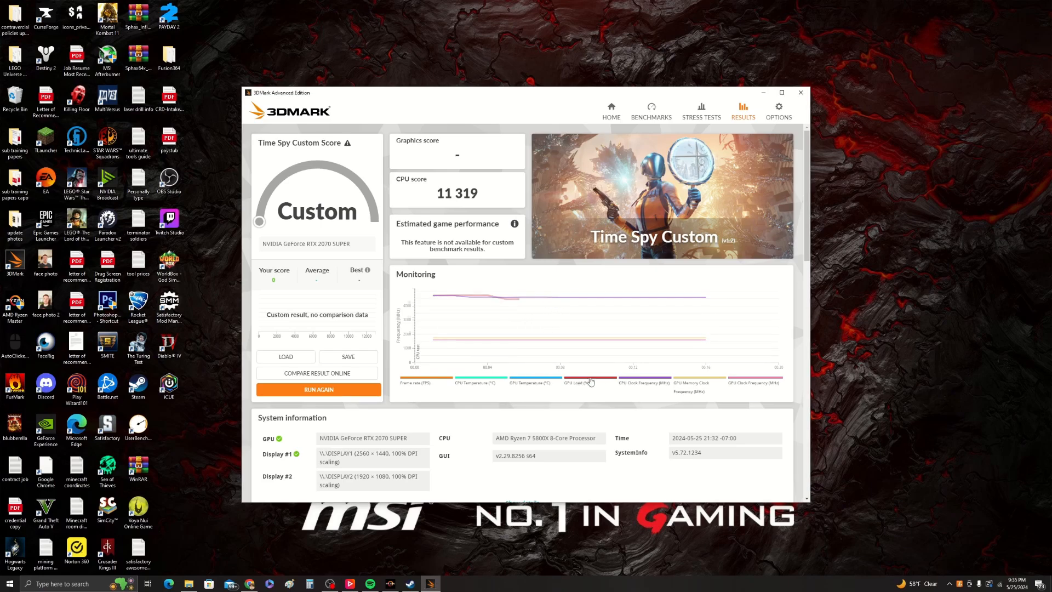
{"action": "left_click", "coordinate": [639, 383]}
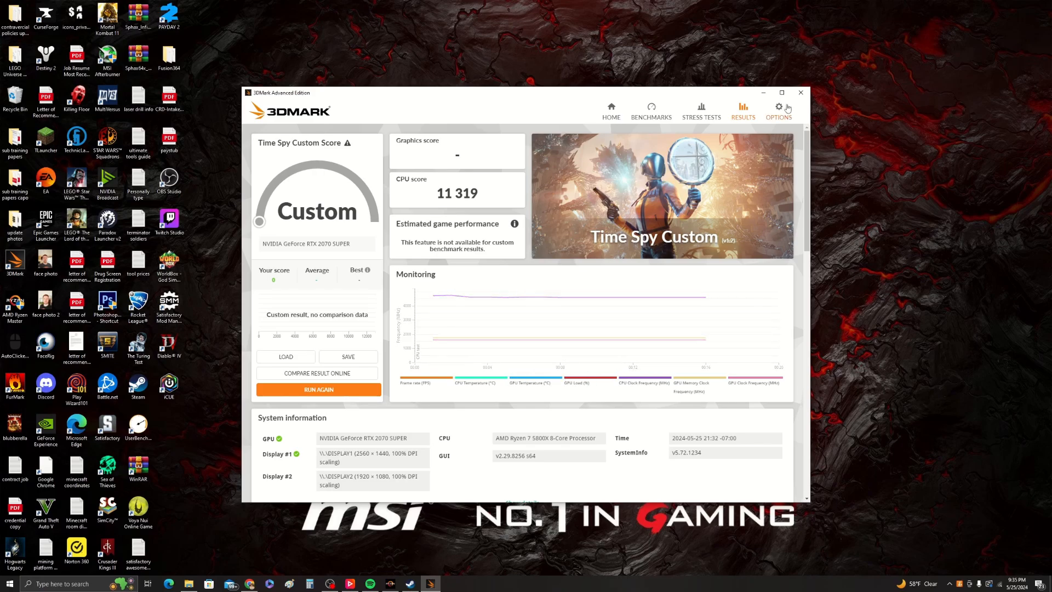
Close 3DMark and move the Ryzen Master window to the middle of the desktop
{"action": "left_click", "coordinate": [800, 93]}
{"action": "left_click_drag", "start_coordinate": [1051, 239], "coordinate": [513, 214]}
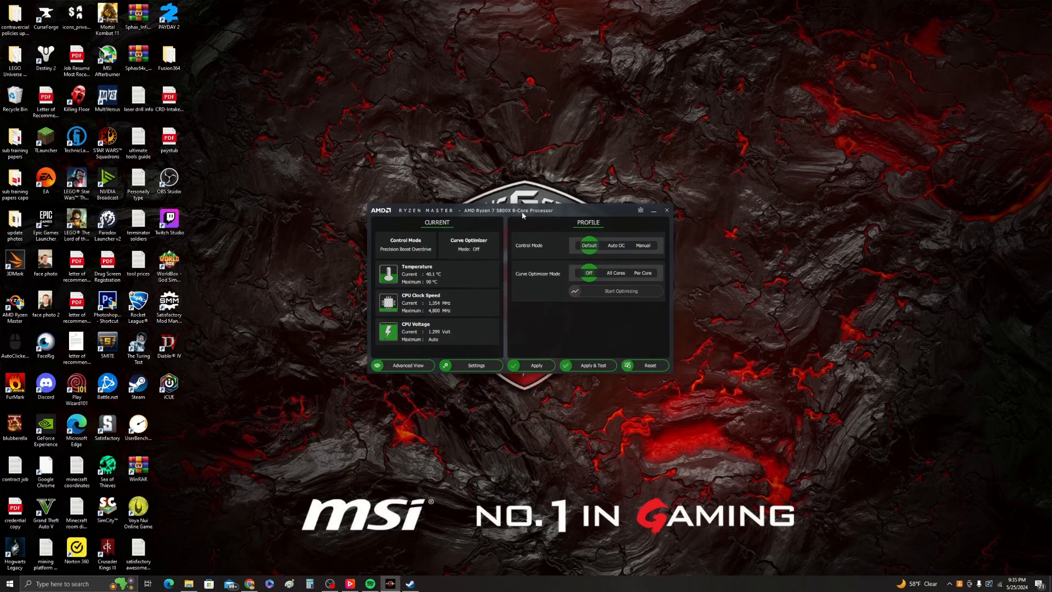